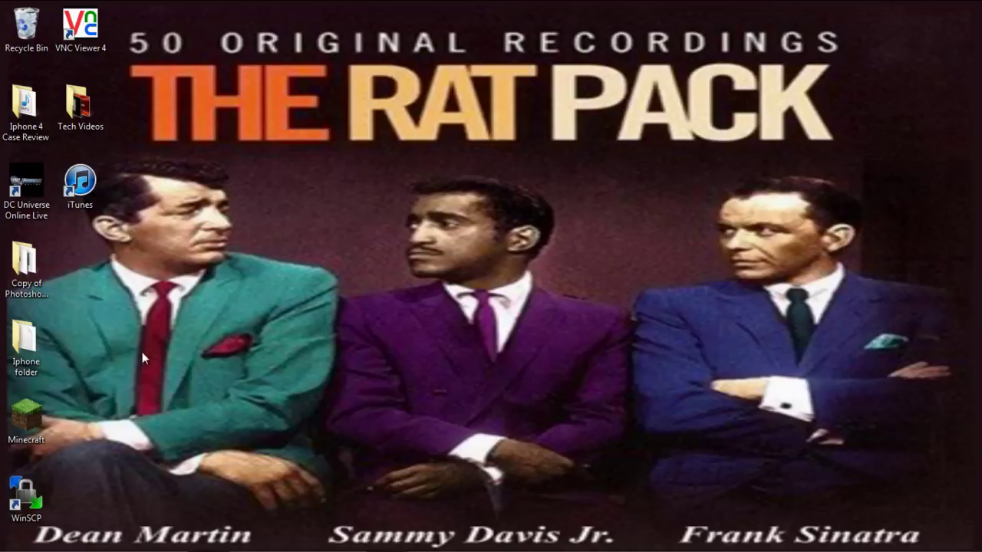
Open the iTunes error 1013 help page, then close the browser.
mouse_move(218, 545)
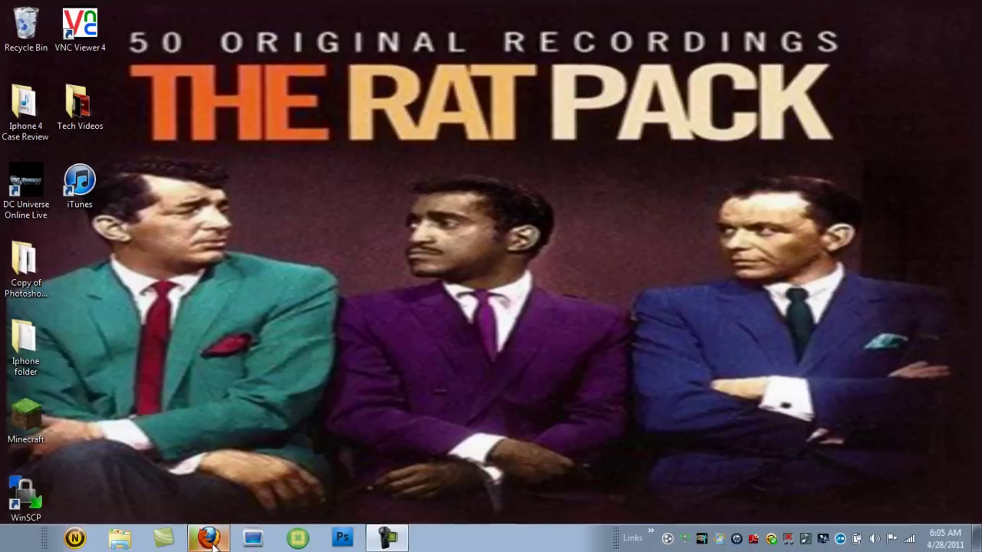
click(213, 540)
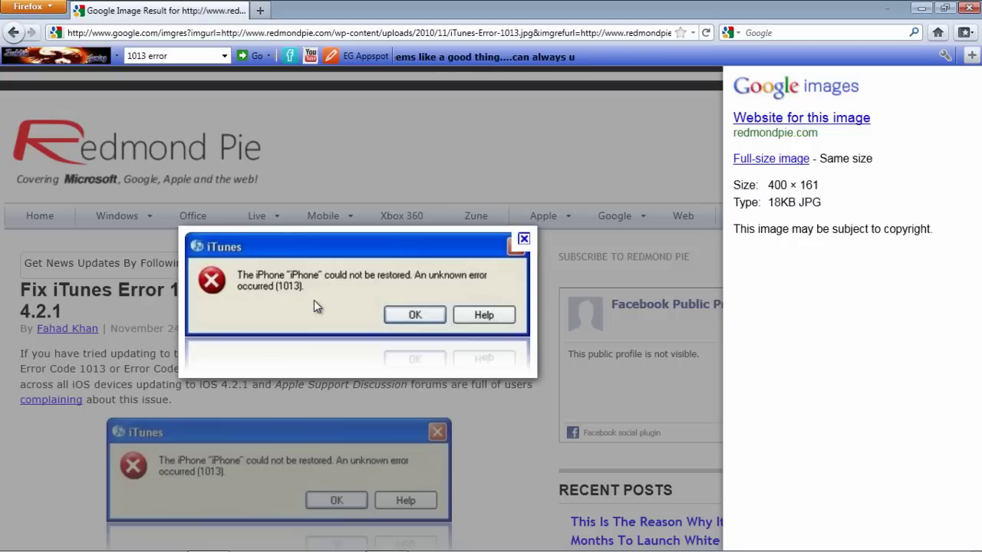
click(970, 7)
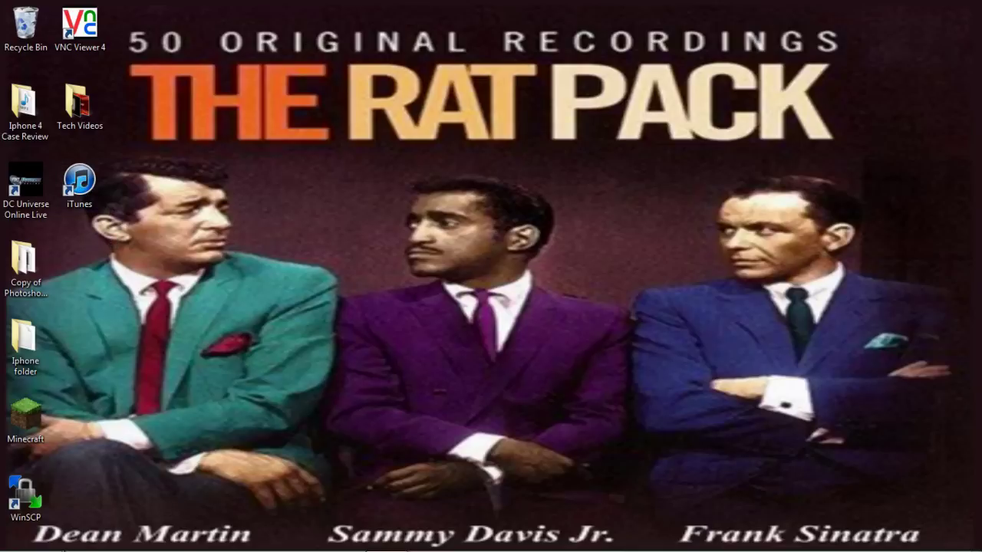
Launch Notepad as administrator from the Start menu and bring up its Open dialog.
click(18, 546)
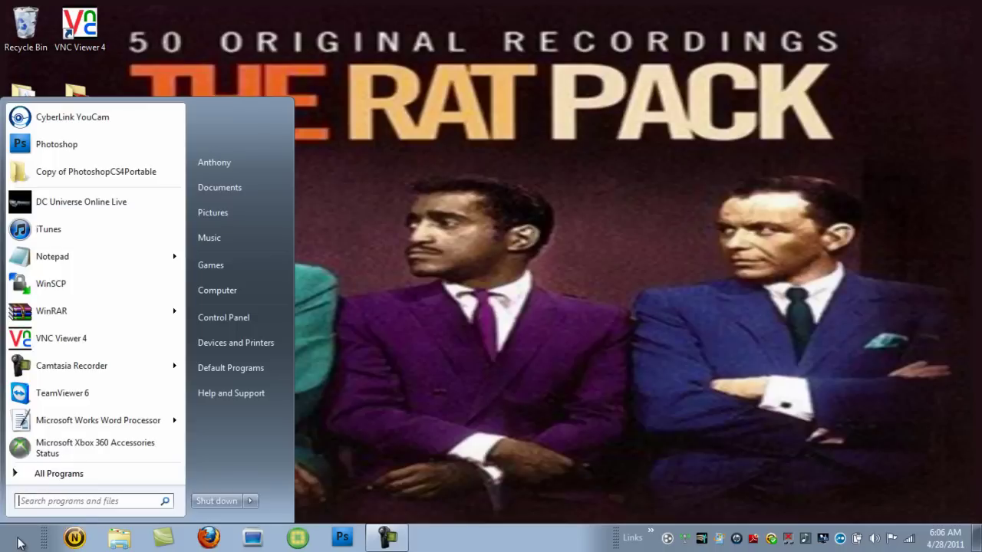
right_click(81, 256)
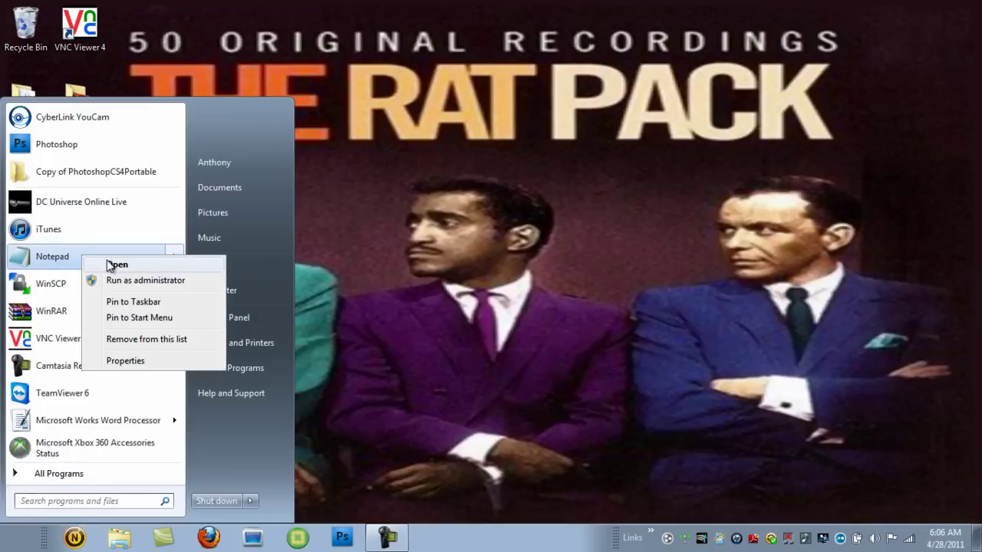
click(147, 282)
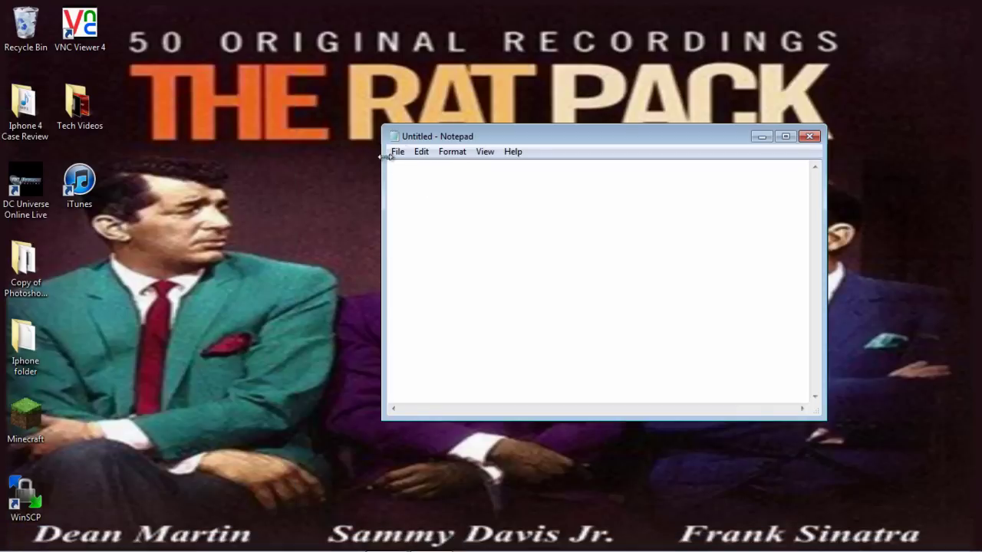
click(397, 152)
click(403, 184)
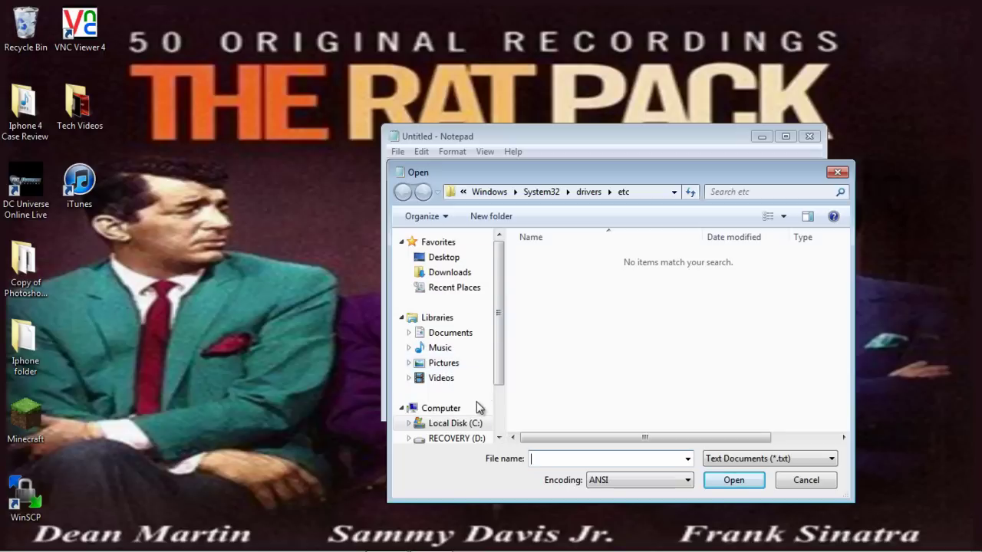
Browse to the Windows folder on Local Disk (C:).
click(475, 426)
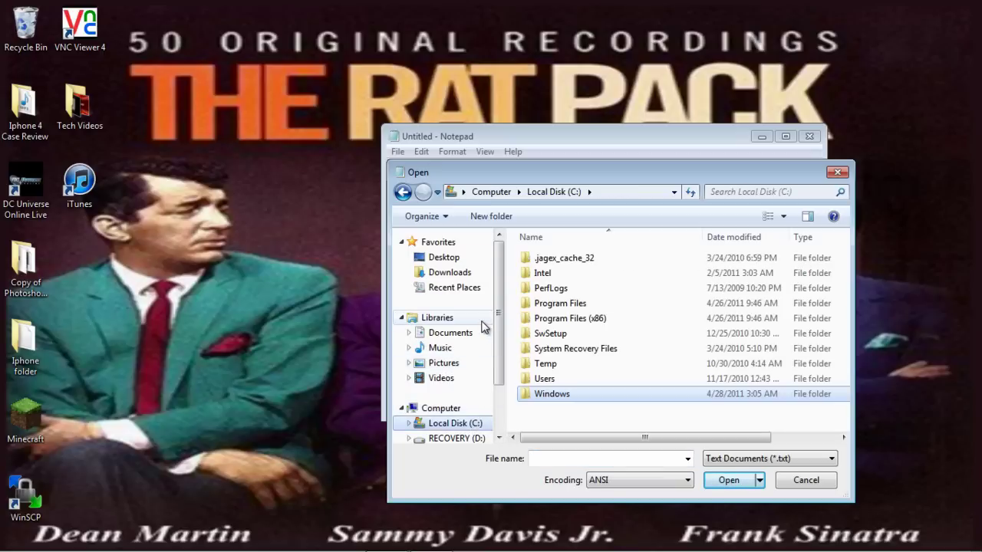
click(475, 405)
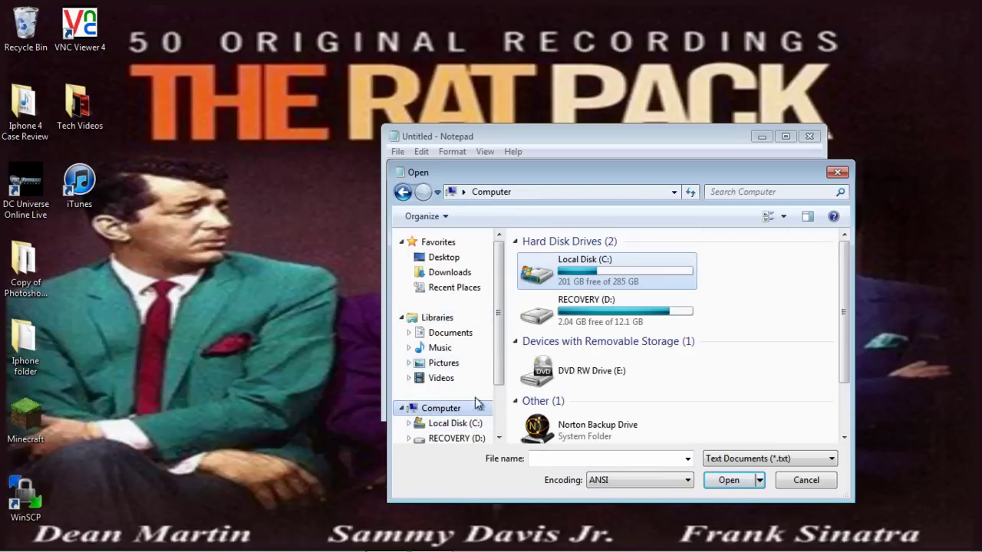
double_click(661, 282)
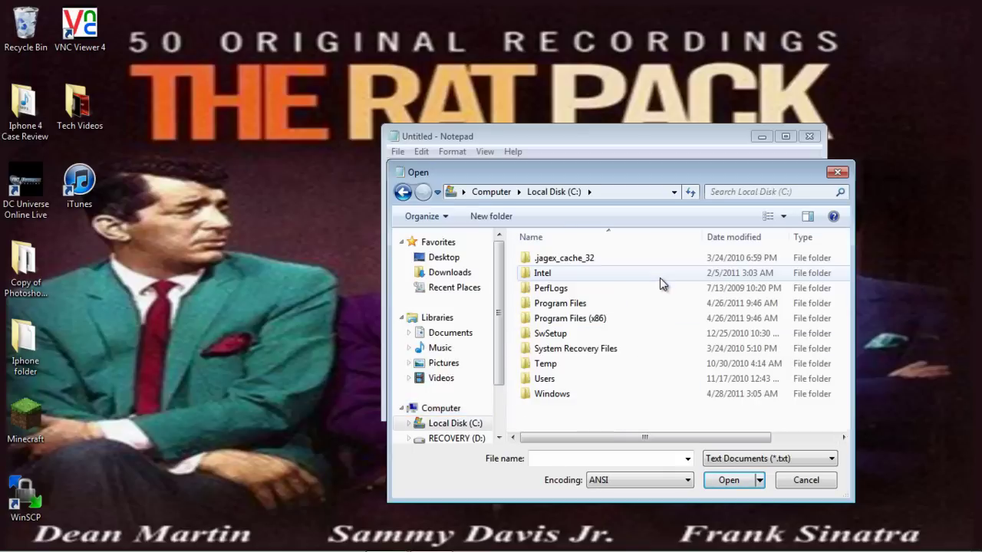
double_click(620, 393)
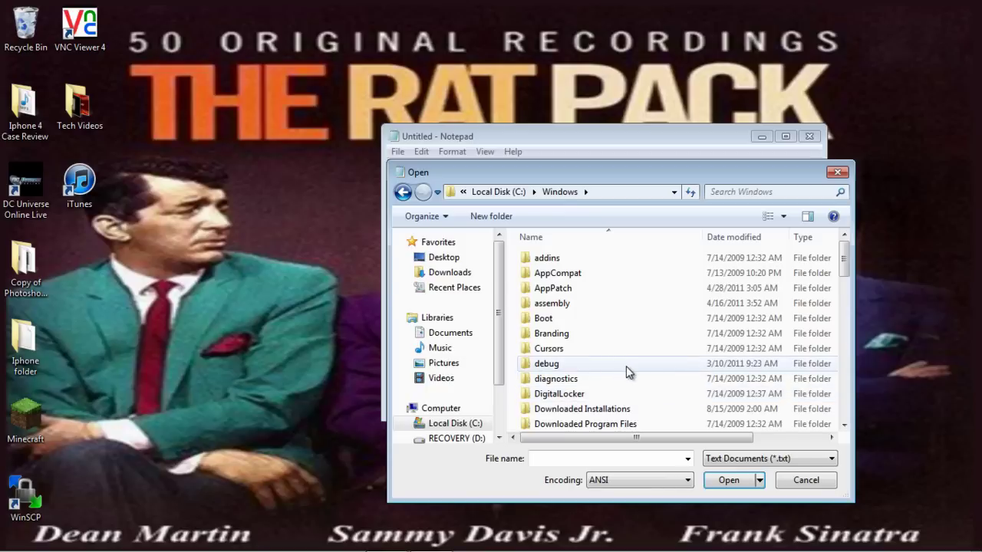
scroll(625, 367, down, 1)
scroll(626, 366, down, 5)
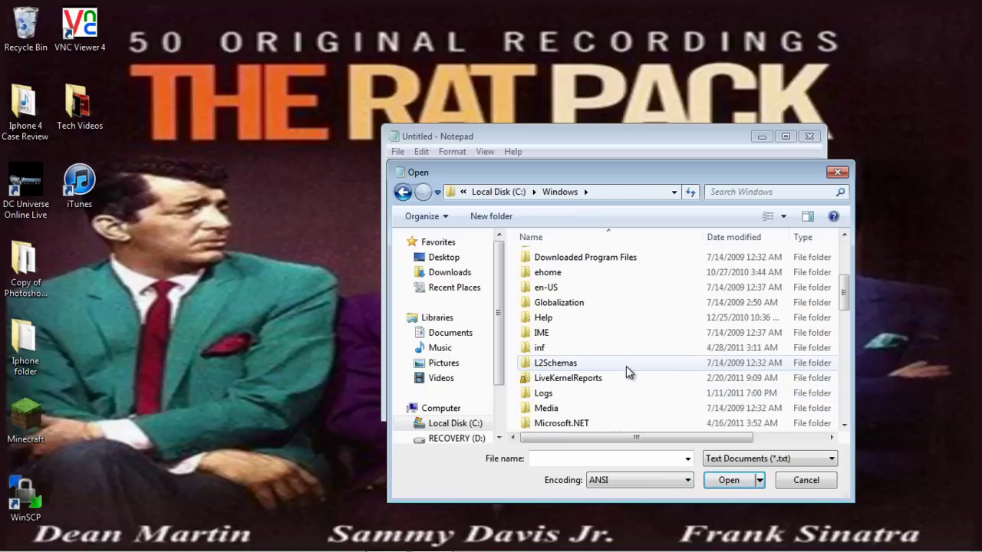
scroll(627, 368, down, 6)
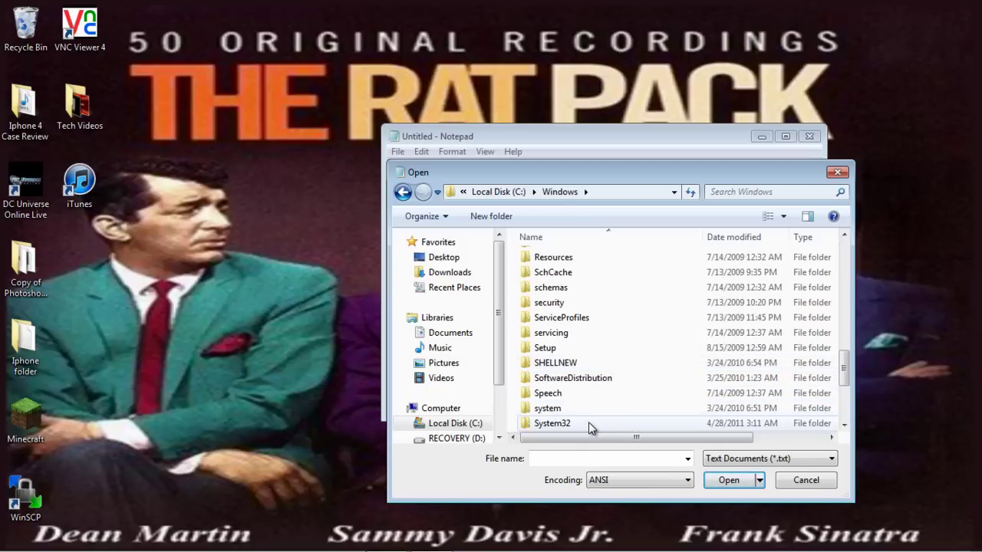
Go into System32\drivers\etc and set the file type filter to All Files.
double_click(595, 426)
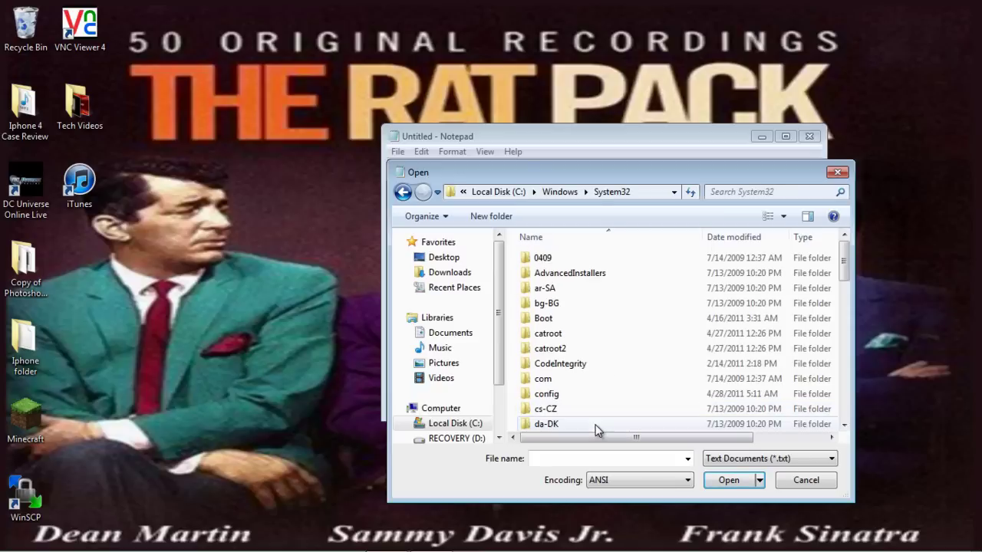
scroll(580, 333, down, 4)
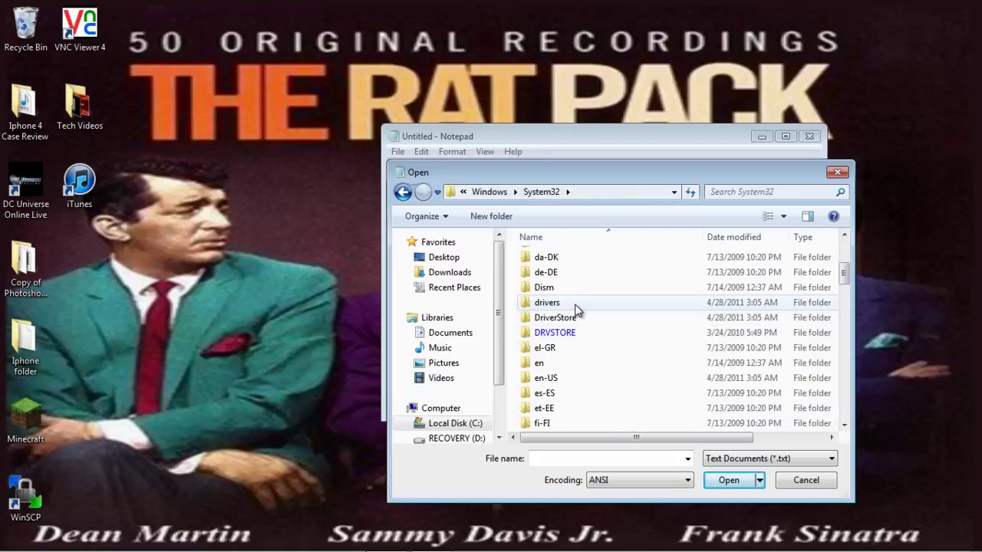
double_click(575, 307)
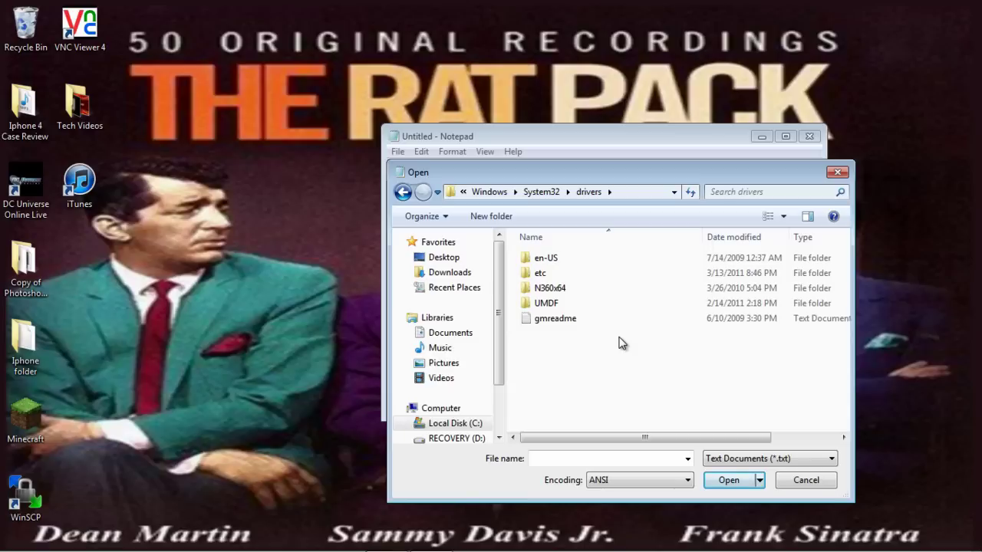
double_click(578, 277)
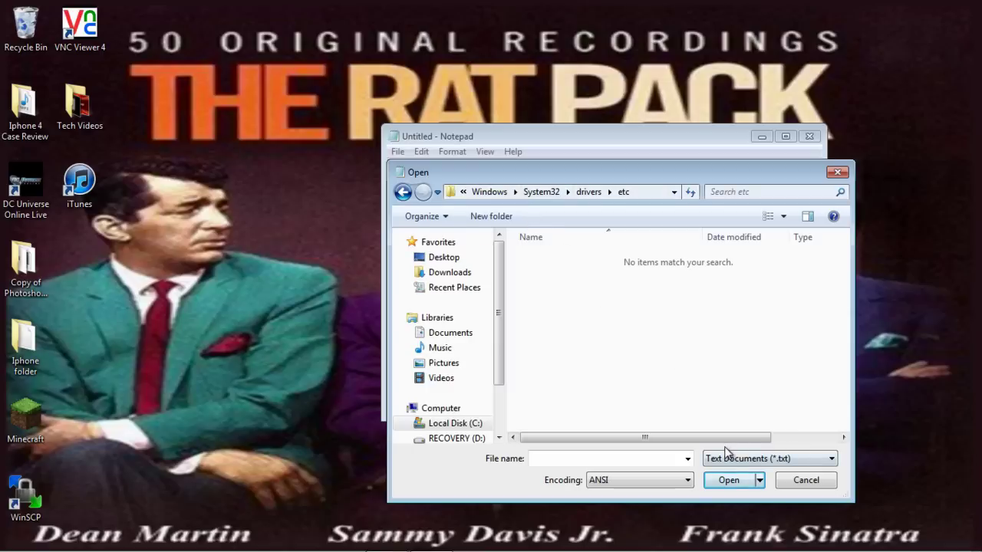
click(789, 459)
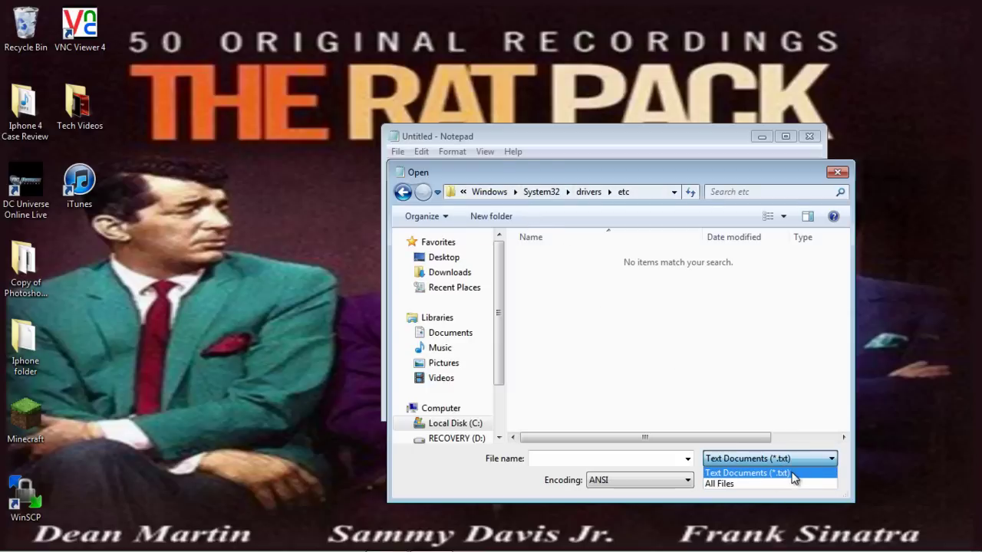
click(788, 481)
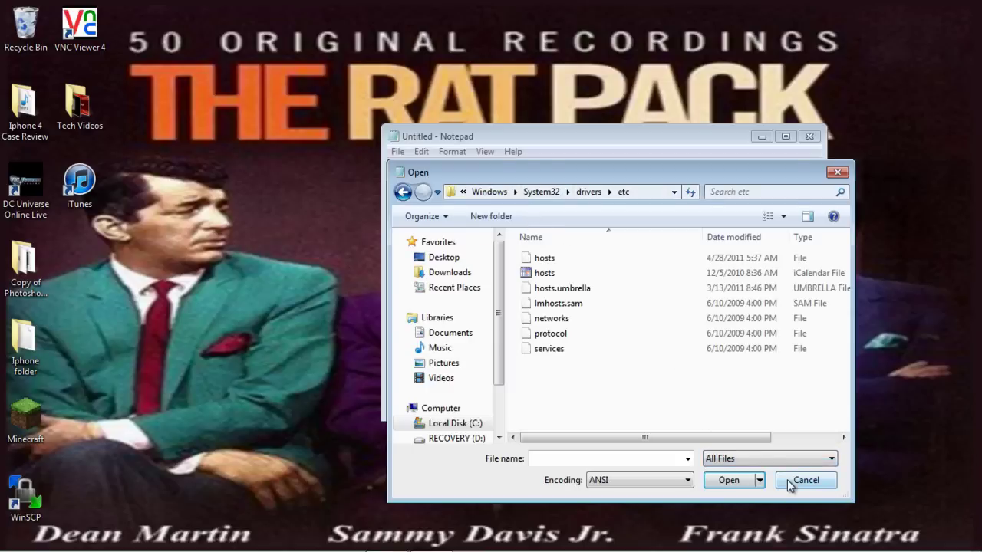
Open the hosts file, paste the gs.apple.com line at the end and add '#'.
double_click(534, 257)
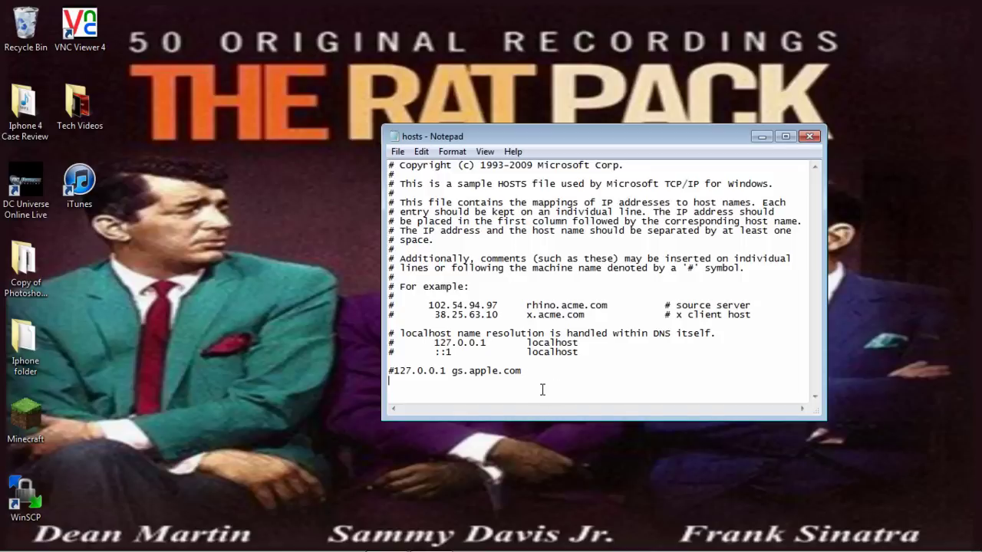
right_click(511, 391)
click(546, 250)
text(#74.208.10.249 gs.apple.com)
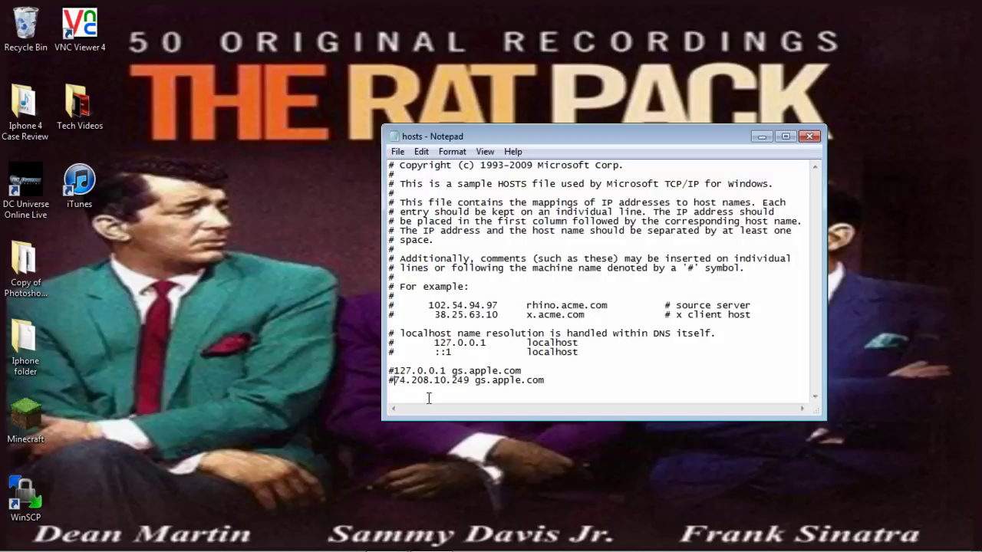
Select and delete the added 74.208.10.249 gs.apple.com line.
click(572, 379)
key(shift+Home)
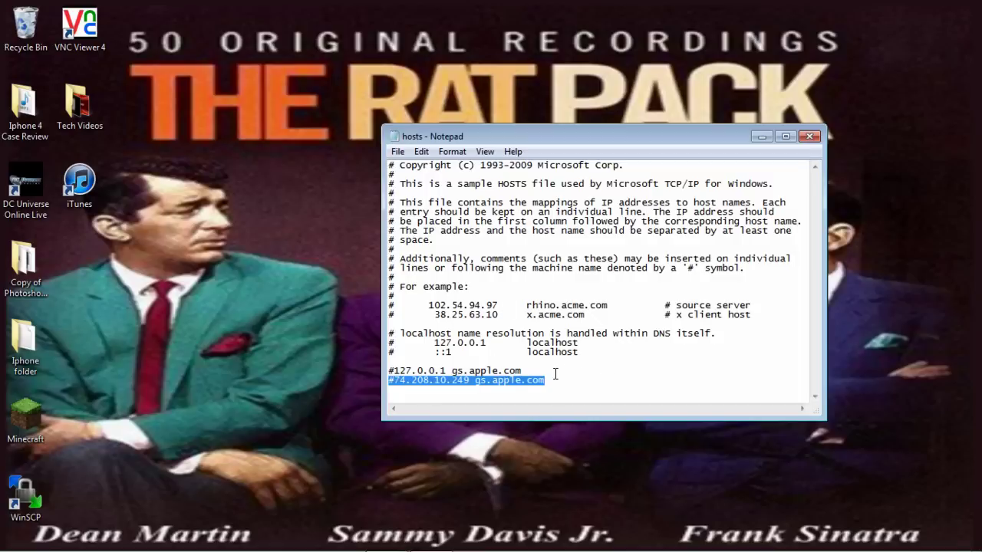
key(Delete)
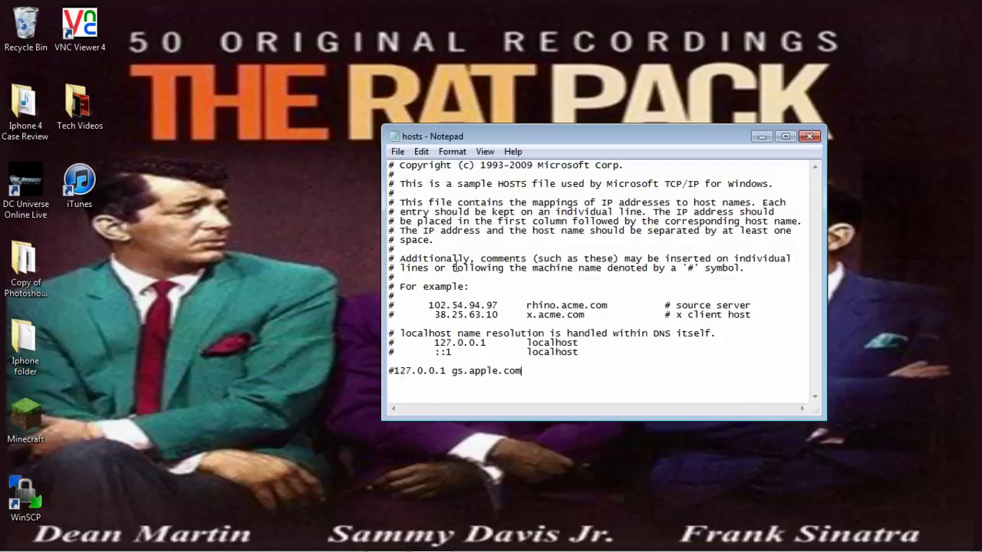
Close Notepad with Don't Save and launch iTunes.
click(402, 157)
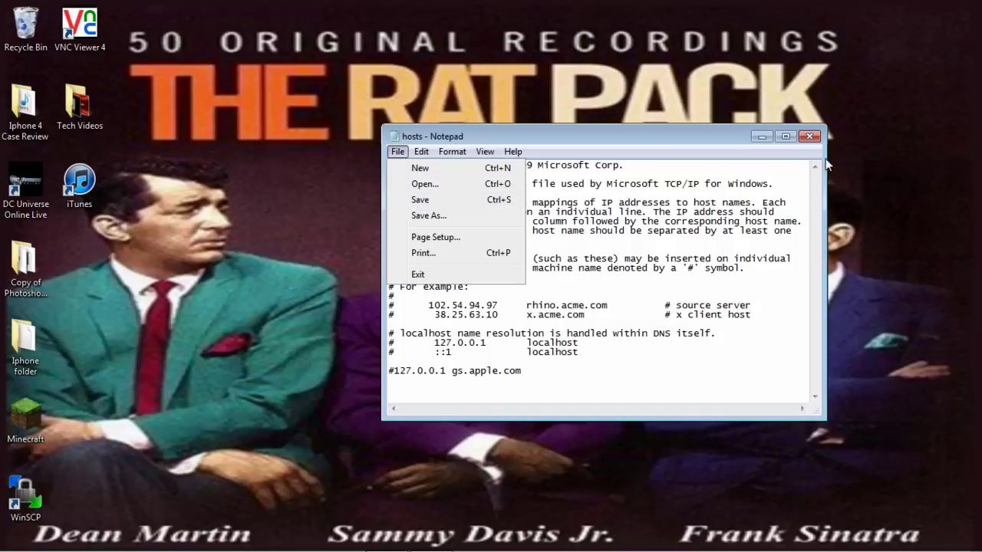
click(809, 137)
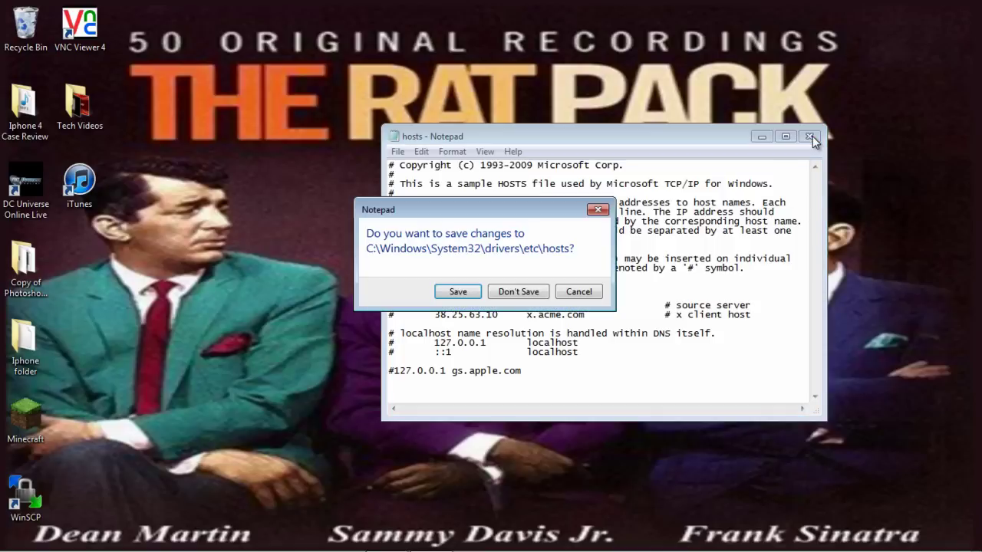
click(519, 291)
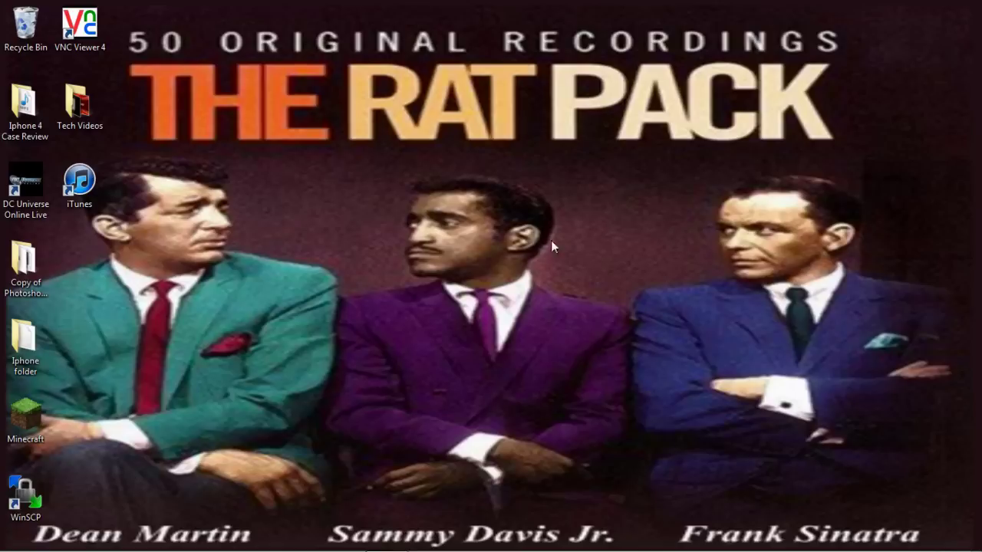
double_click(102, 167)
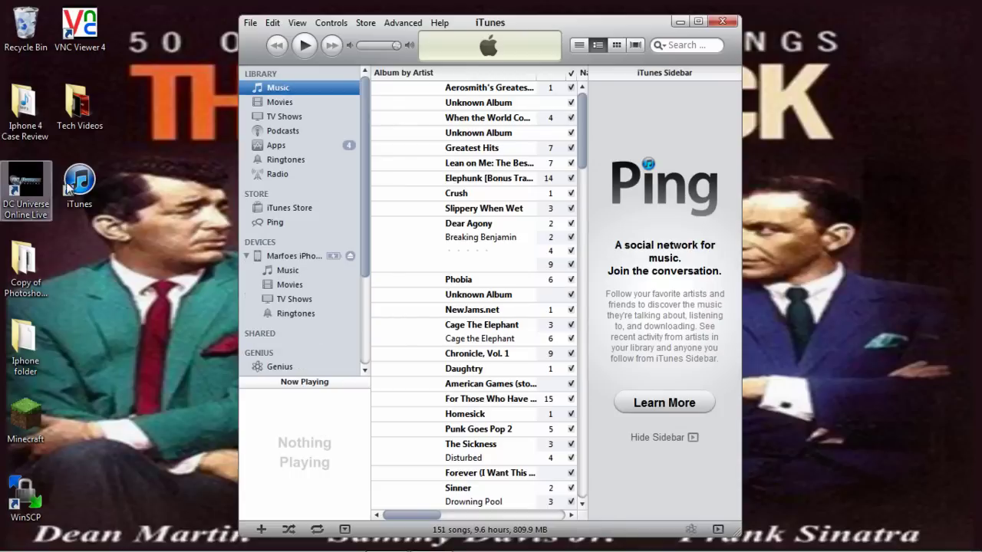
Check the Iphone > Jailbreaking files > iphone 4 folder on the desktop, then close Explorer.
click(13, 335)
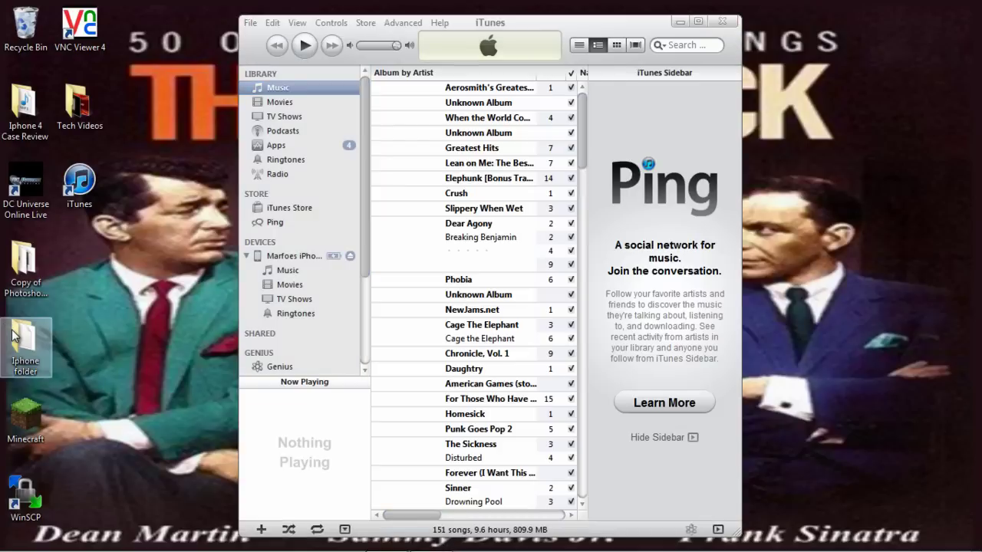
double_click(12, 335)
double_click(629, 222)
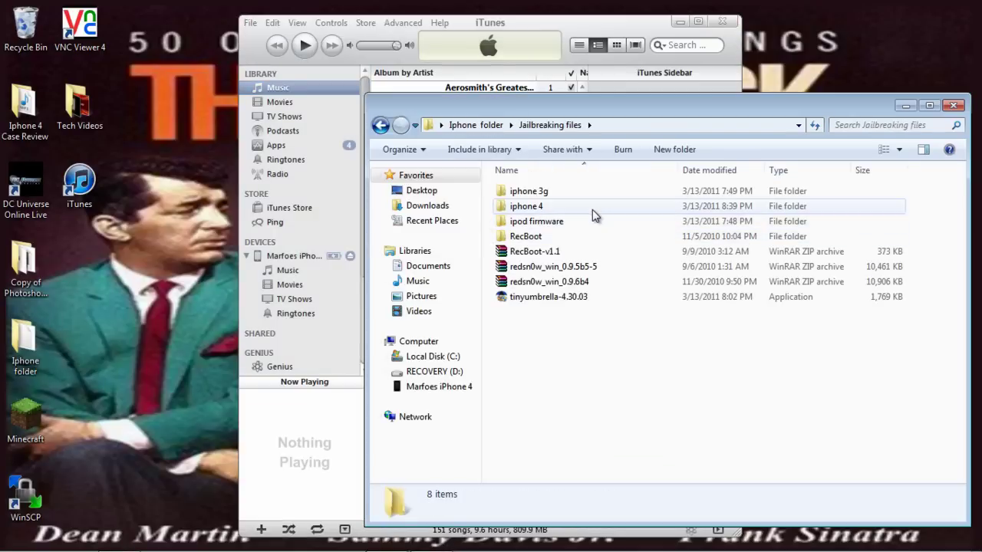
double_click(592, 210)
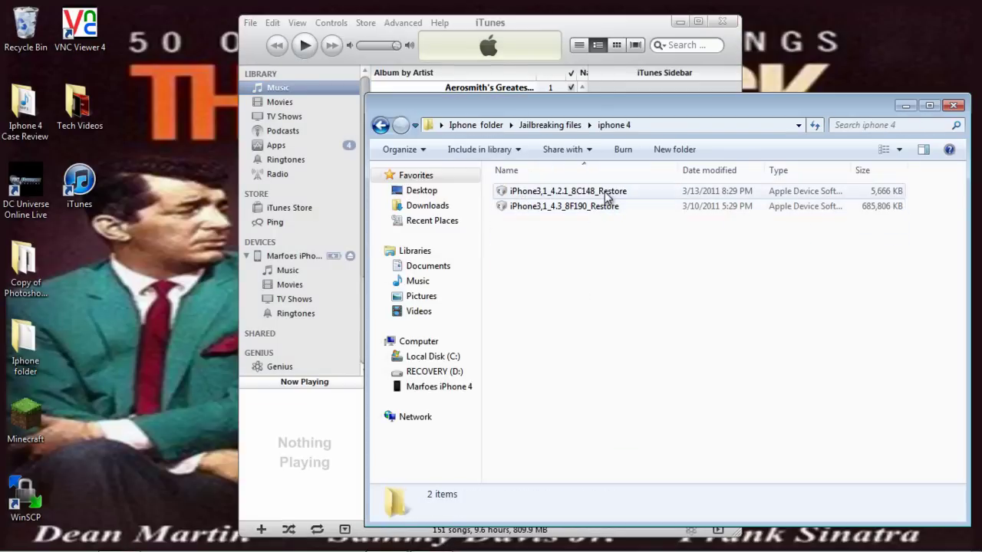
click(952, 105)
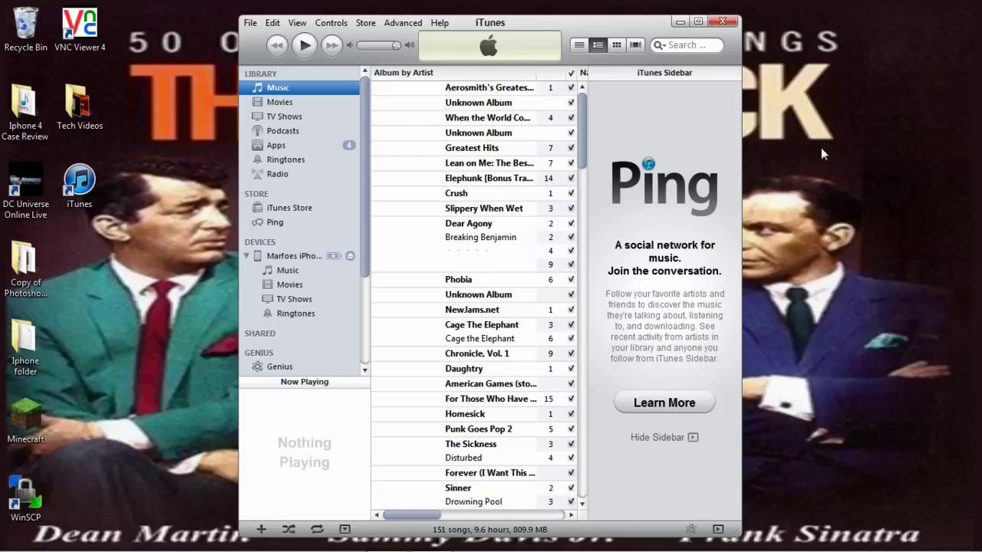
Browse the iPhone's Music and Movies, view its Summary page, then close iTunes.
click(291, 273)
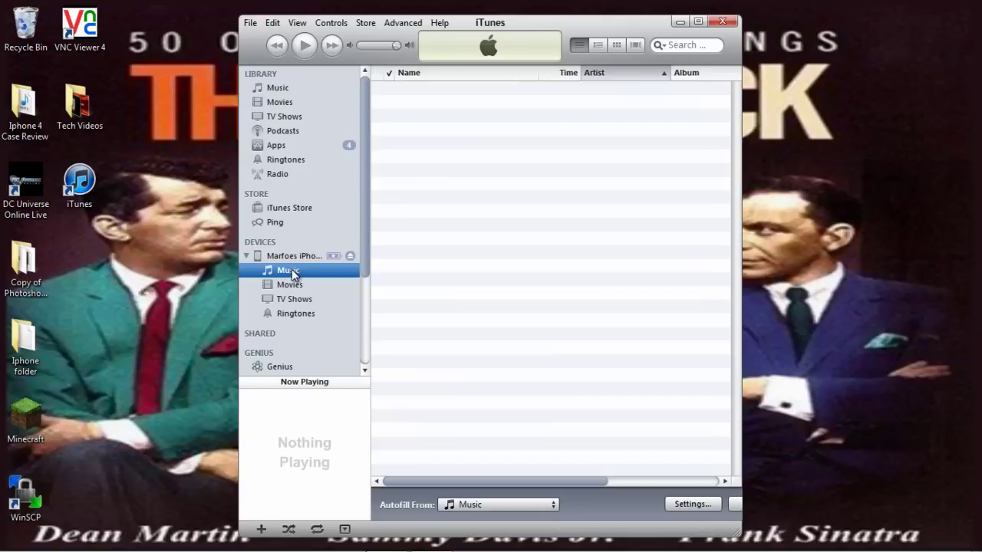
click(290, 286)
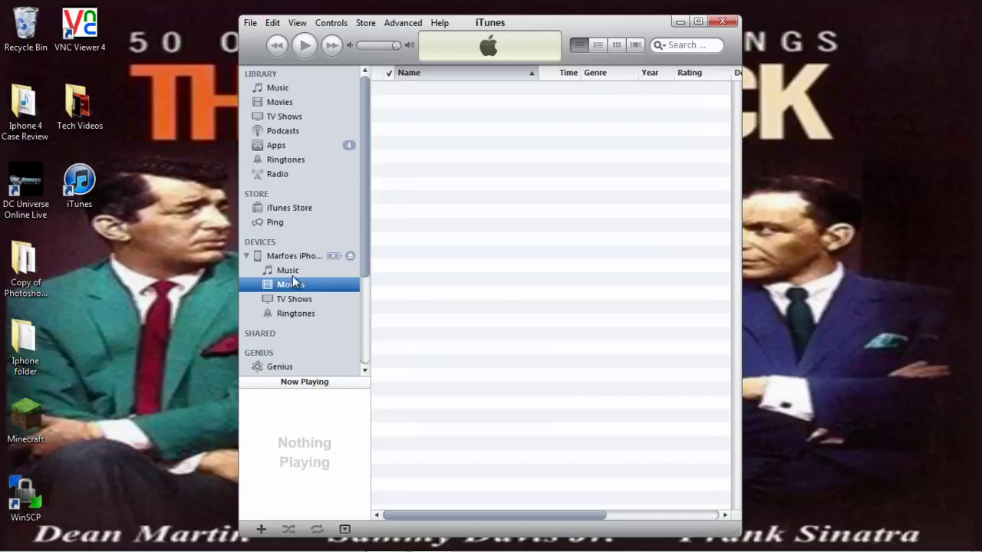
click(294, 270)
click(299, 257)
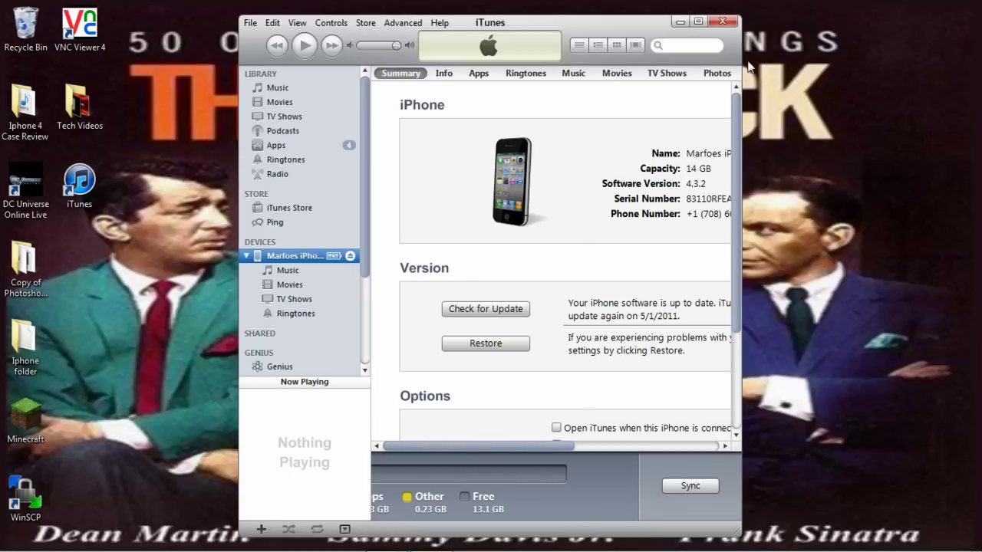
click(721, 21)
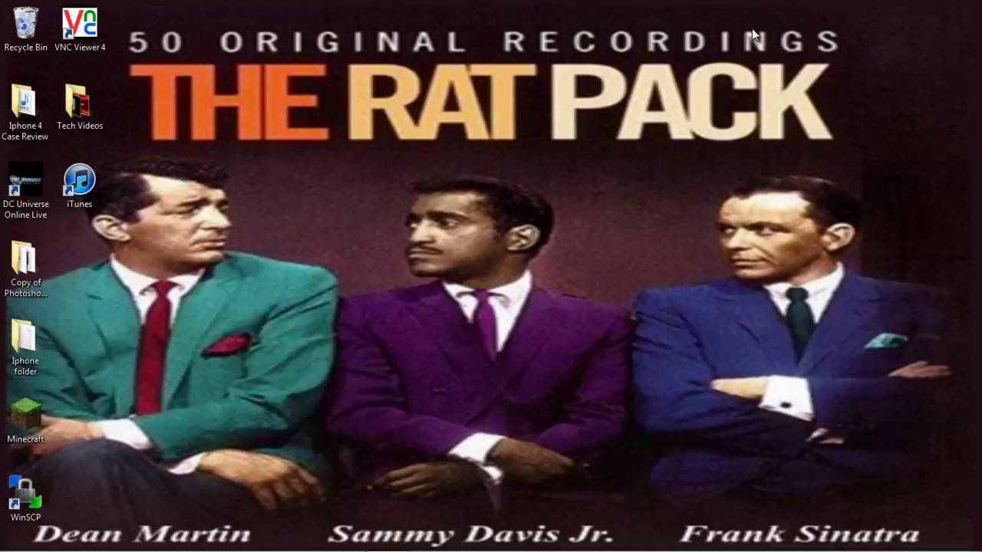
mouse_move(391, 548)
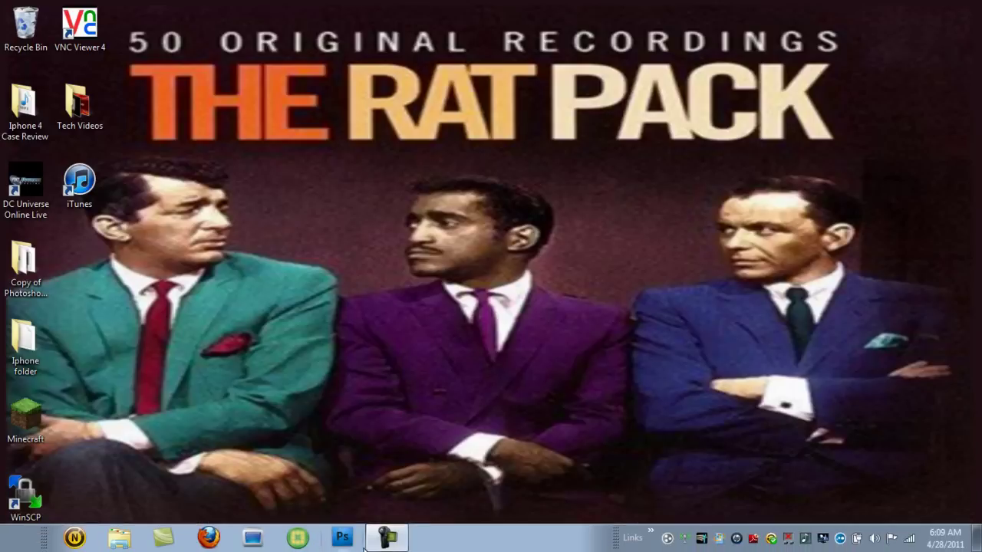